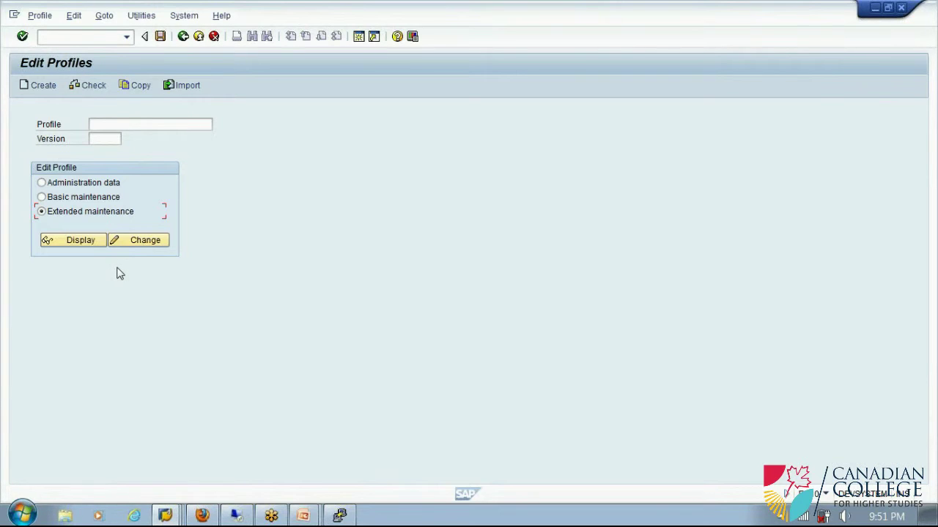
Leave profile editing, view the Transport Organizer with transaction SE09, and return to the SAP Easy Access screen
left_click(183, 38)
left_click(210, 275)
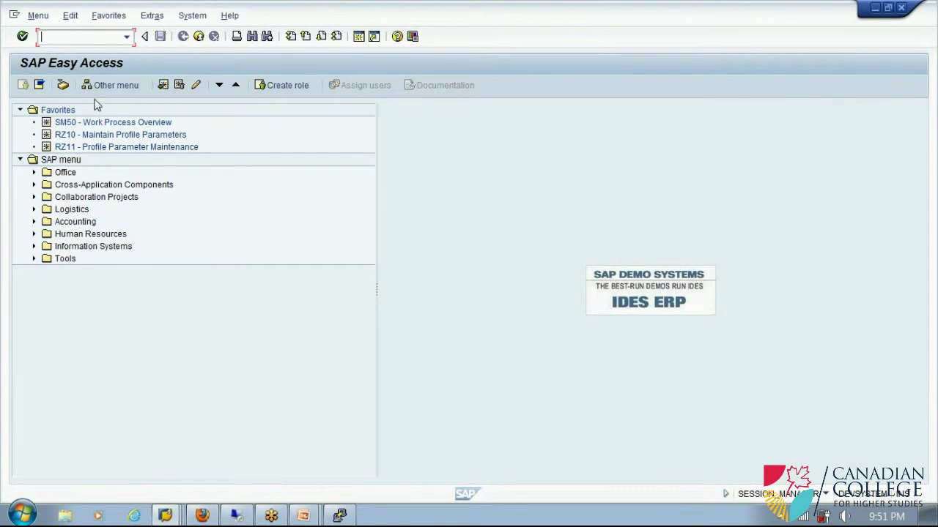
type("se09")
key("Return")
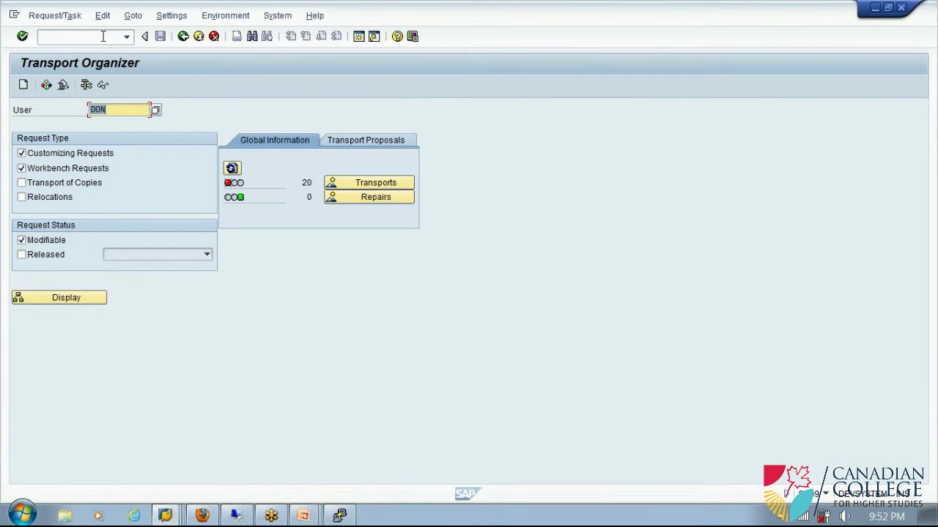
left_click(184, 36)
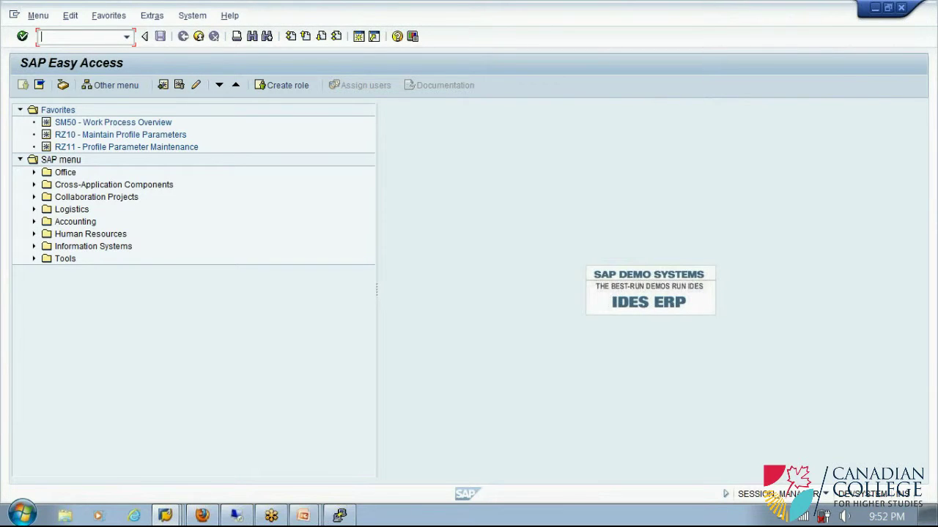
Display the definition of database table USR10 in transaction SE11 and return to the SAP Easy Access screen
type("se11")
key("Return")
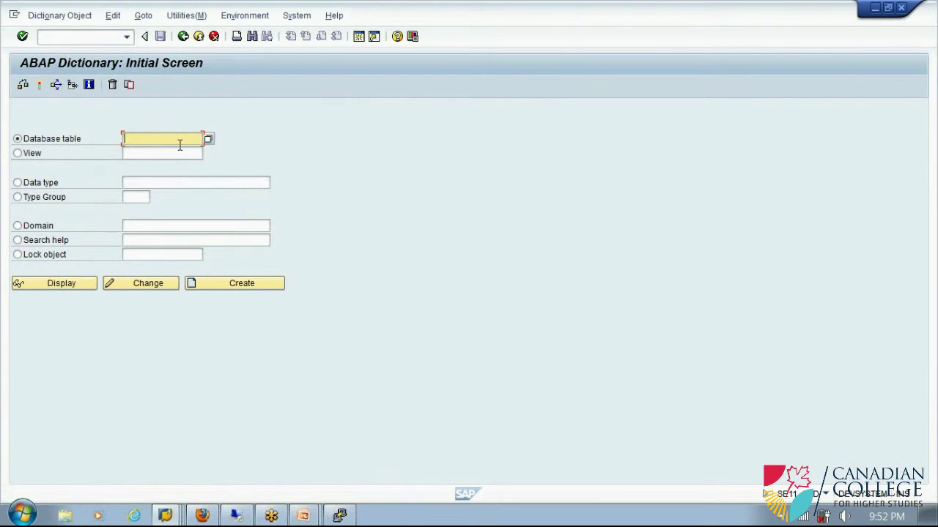
type("u")
left_click(155, 150)
left_click(78, 287)
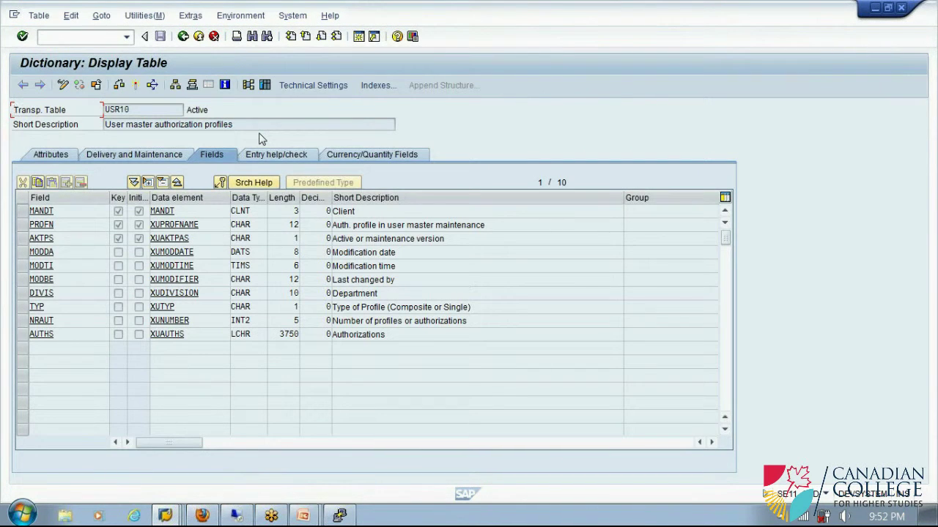
left_click(183, 36)
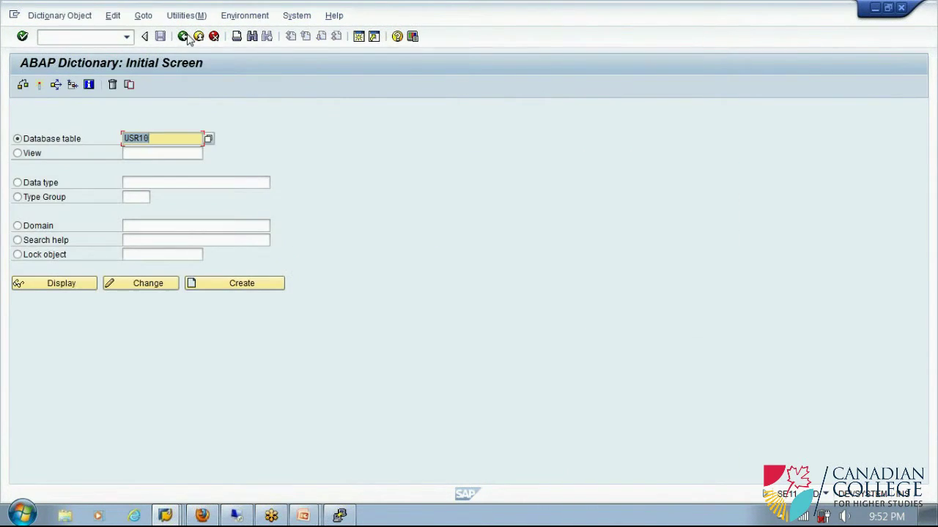
left_click(183, 36)
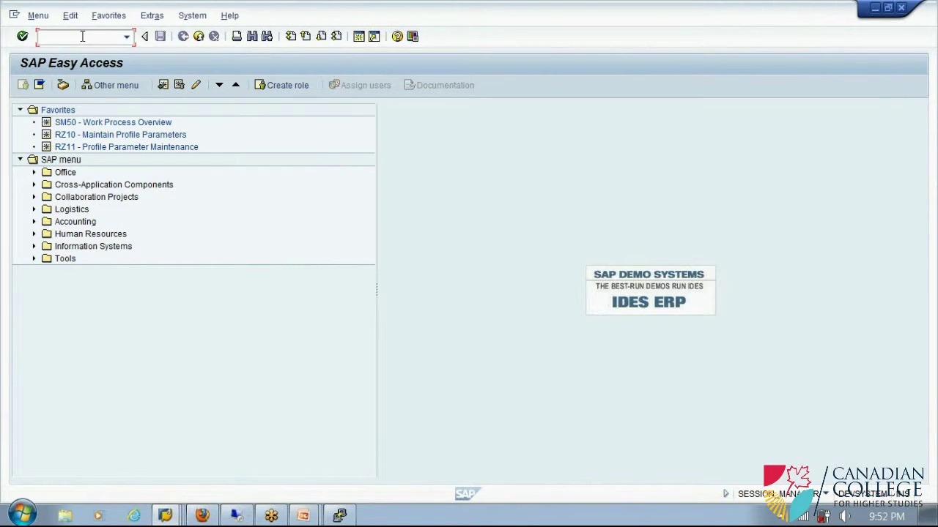
In transaction SM01, list the transaction codes starting from SE, examine the ABAP Dictionary entries, and return to SAP Easy Access
type("sm01")
key("Return")
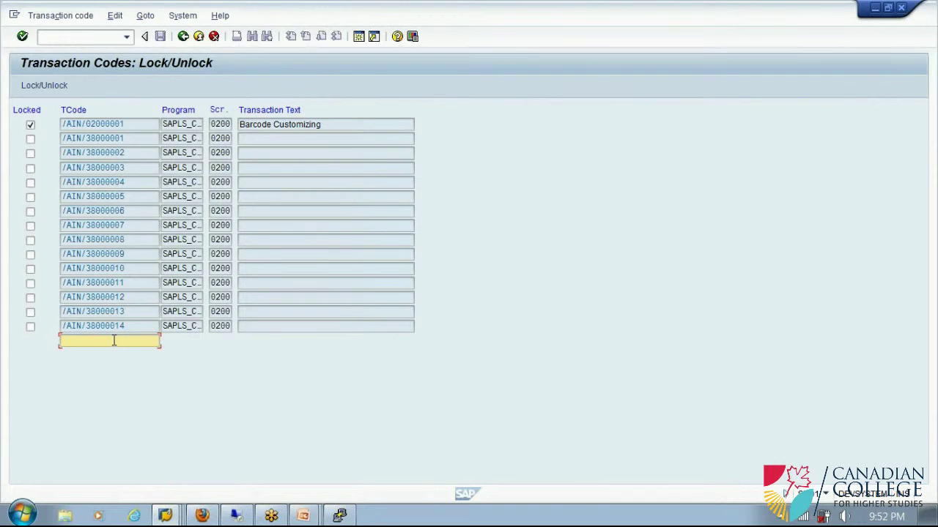
type("se")
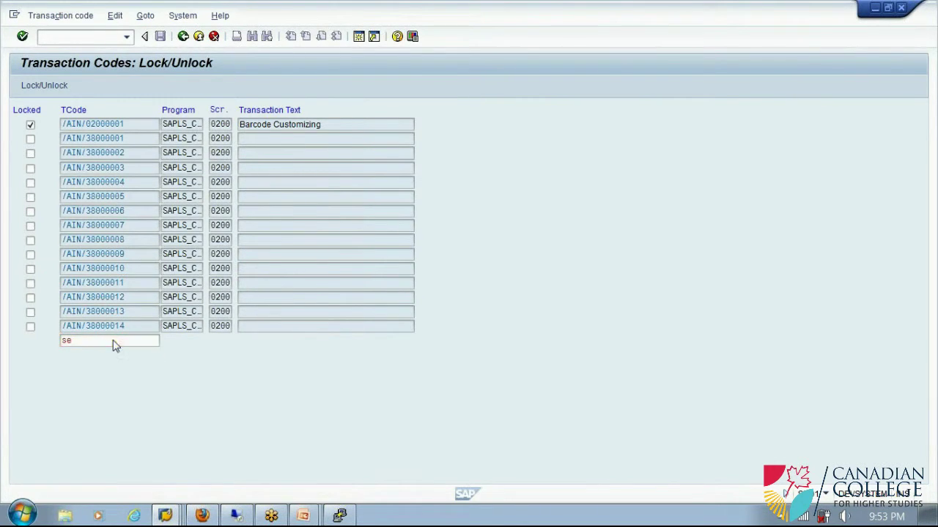
key("Return")
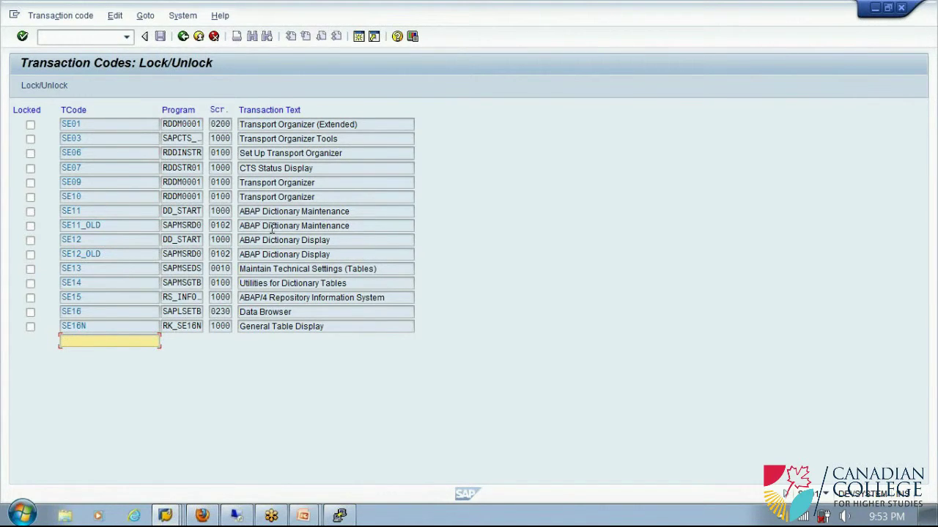
left_click_drag(246, 212, 372, 272)
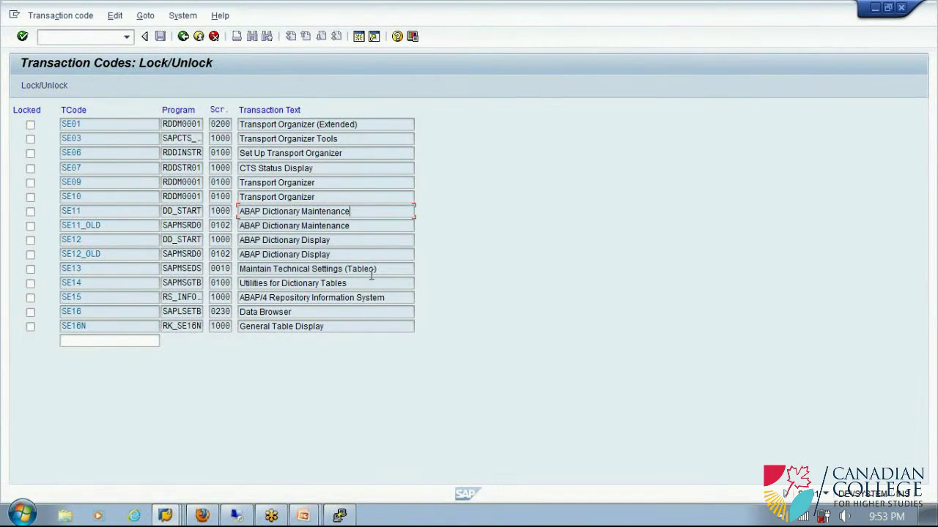
left_click(183, 37)
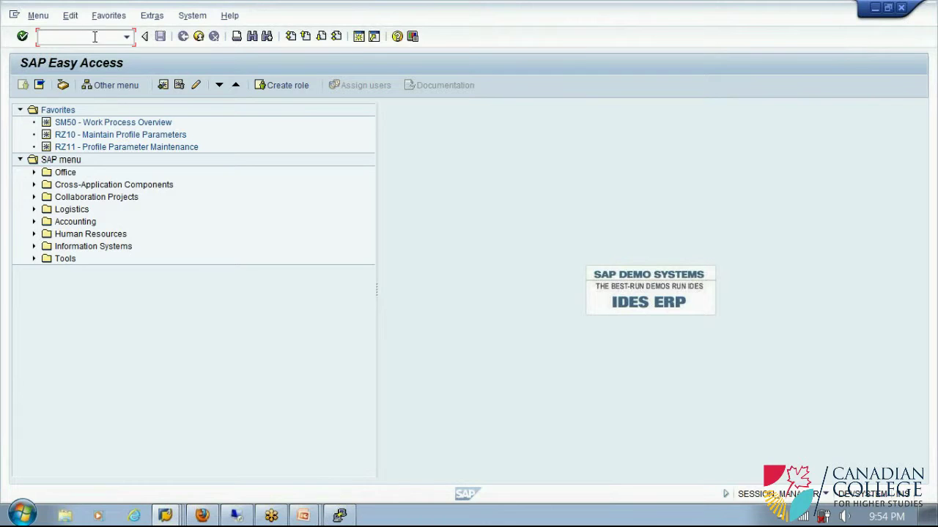
Start profile maintenance with transaction RZ10 and bring up the list of available profiles
type("rz10")
key("Return")
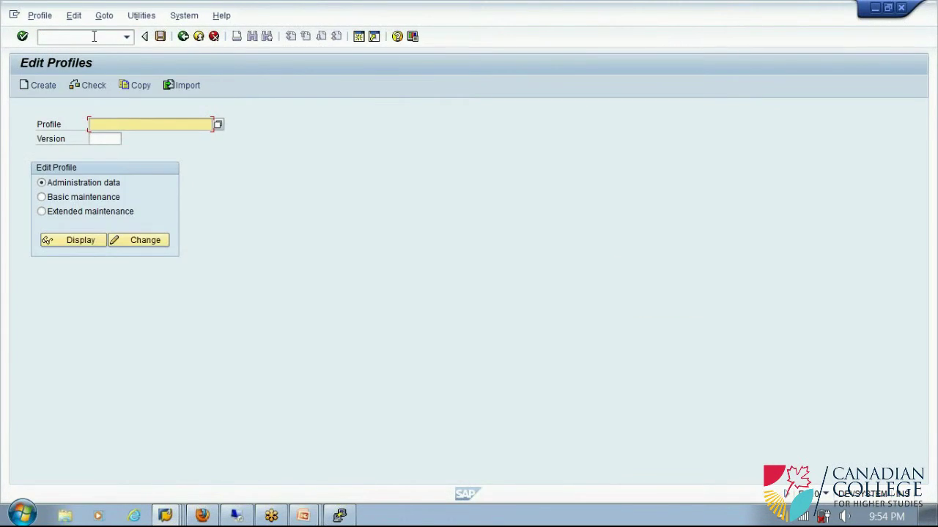
left_click(218, 125)
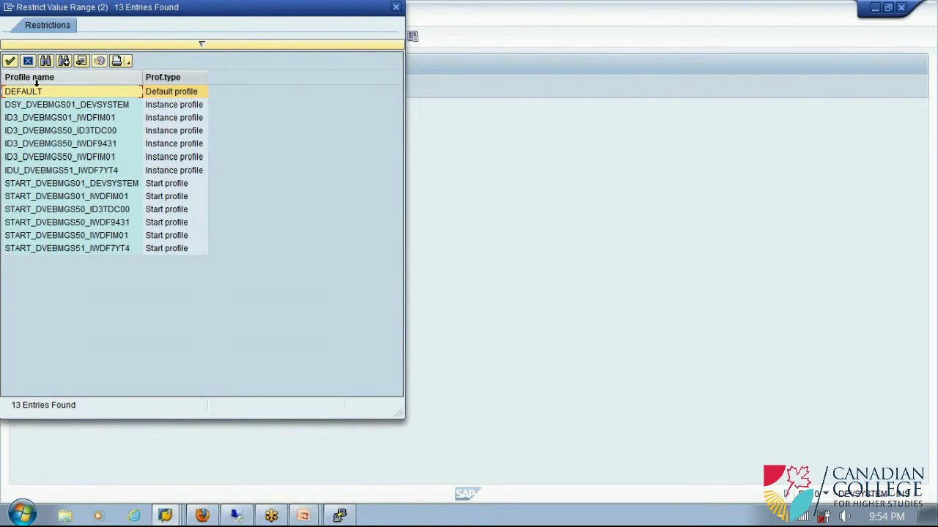
Examine the default profile and the DEVSYSTEM instance and start profiles in the list, closing it without choosing one
left_click(30, 186)
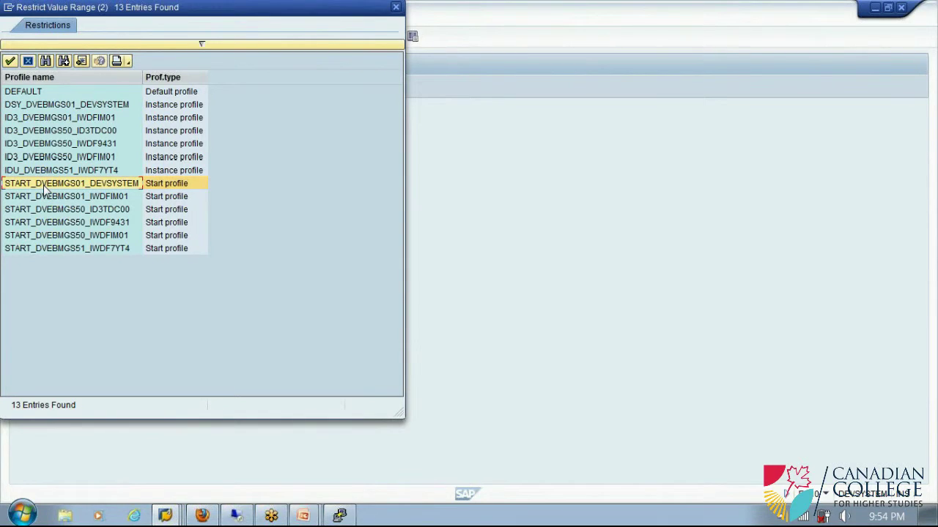
left_click(45, 106)
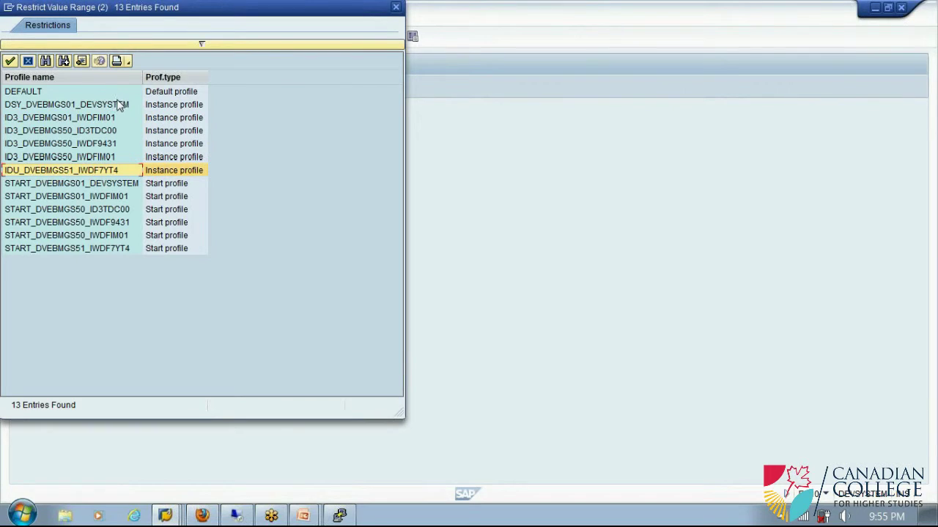
left_click(35, 94)
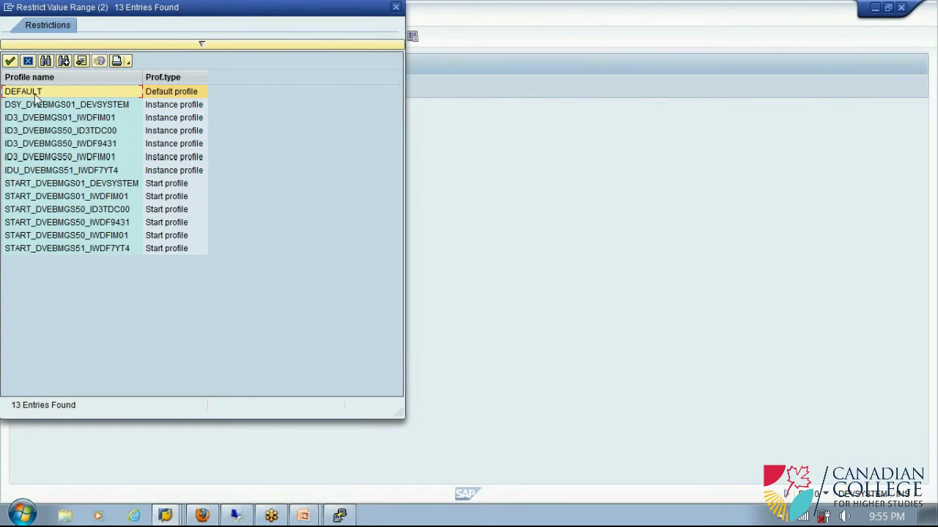
left_click(117, 108)
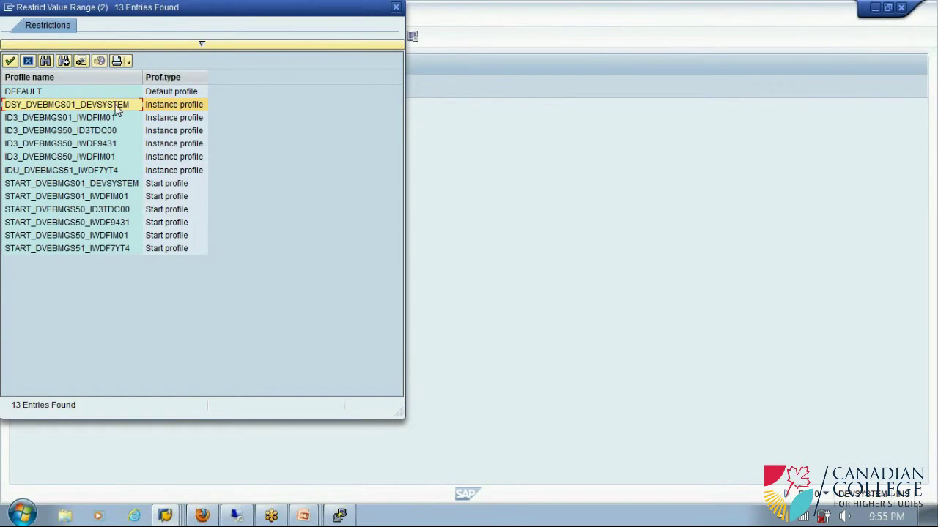
left_click(123, 184)
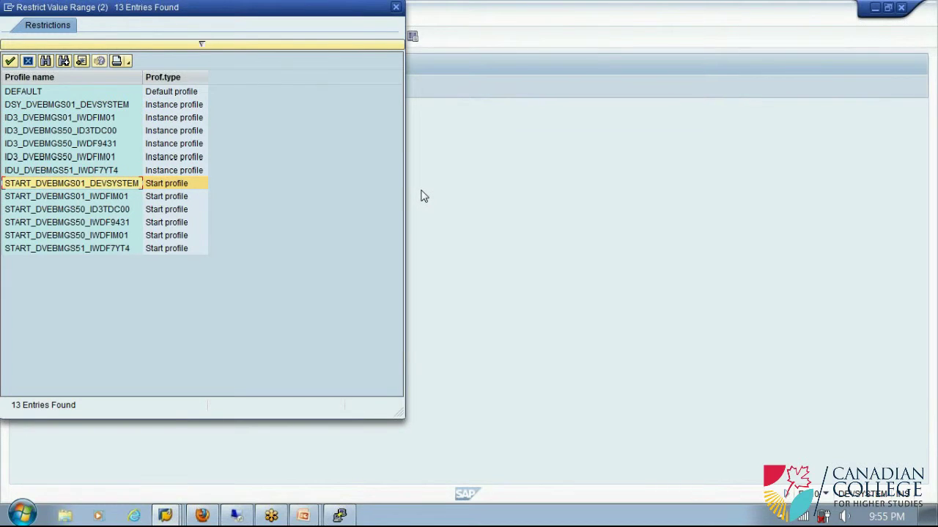
left_click(92, 107)
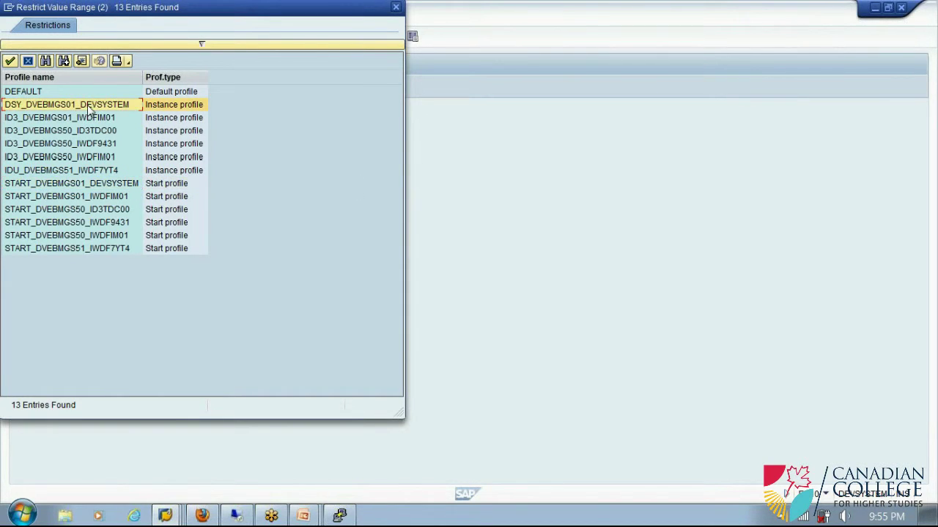
left_click(40, 93)
left_click(102, 183)
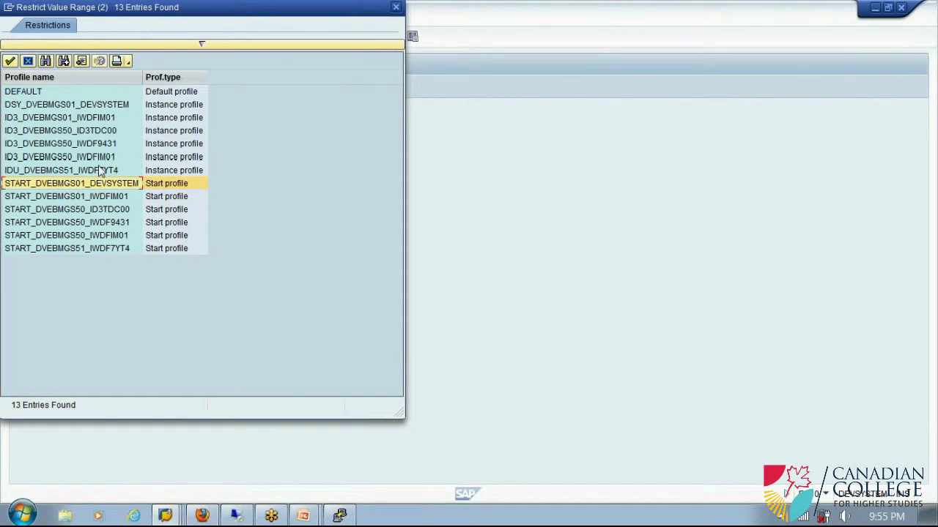
left_click(67, 105)
left_click(40, 94)
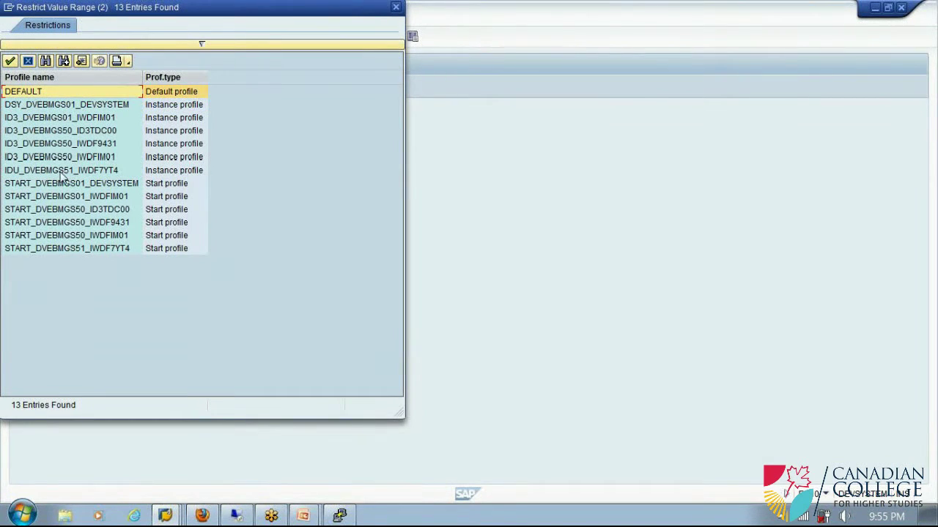
left_click(77, 184)
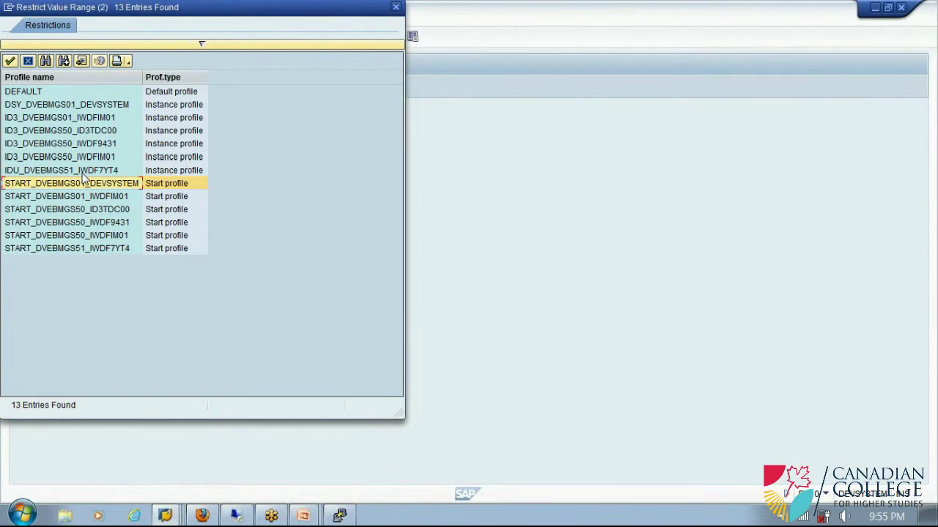
left_click(395, 7)
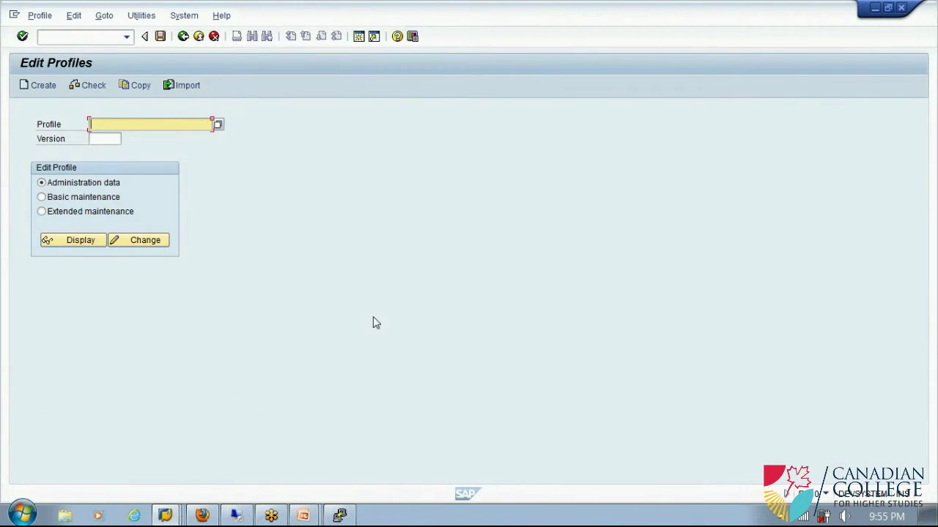
Choose the DEFAULT profile from the value list and display its administration data
left_click(216, 124)
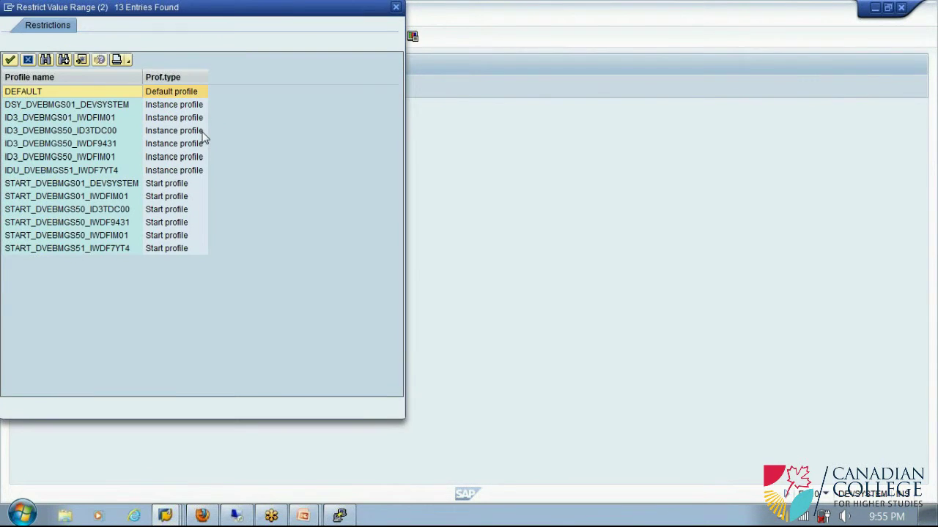
double_click(30, 93)
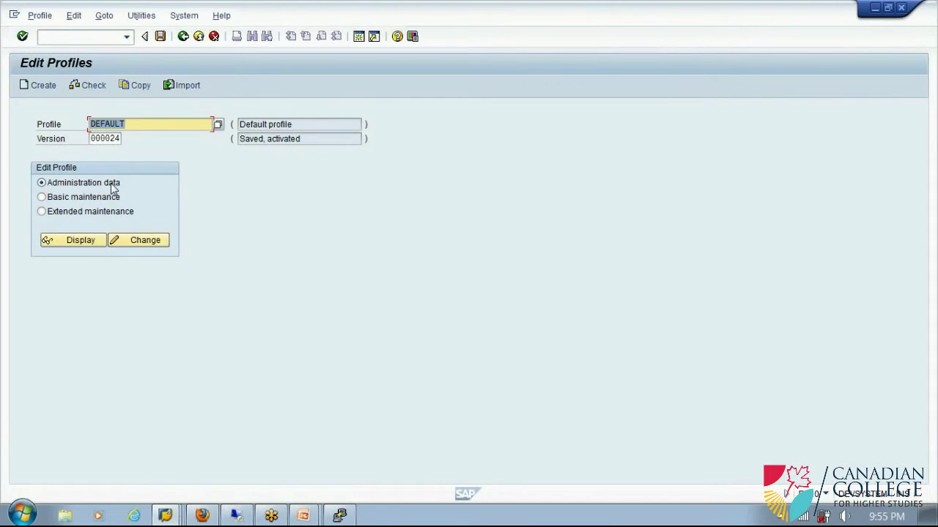
left_click(114, 139)
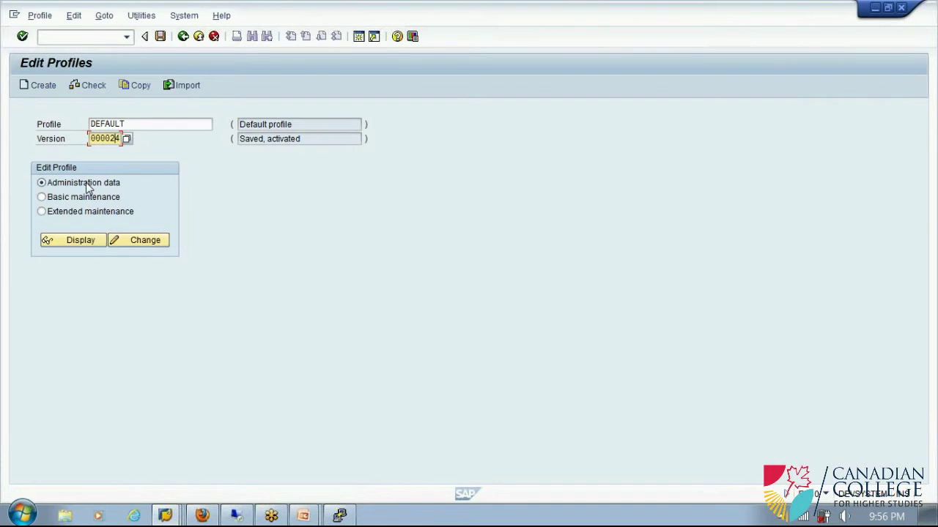
left_click(75, 241)
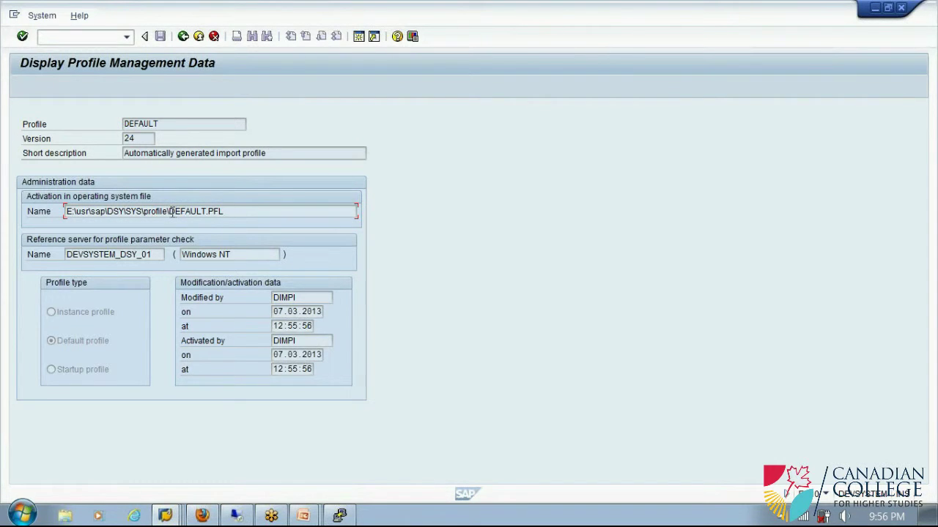
Examine the DEFAULT profile's activation file path, version, modification date and reference server, and return to the profile selection
left_click_drag(171, 212, 223, 211)
left_click(223, 212)
left_click(136, 138)
left_click(297, 311)
left_click_drag(69, 212, 240, 211)
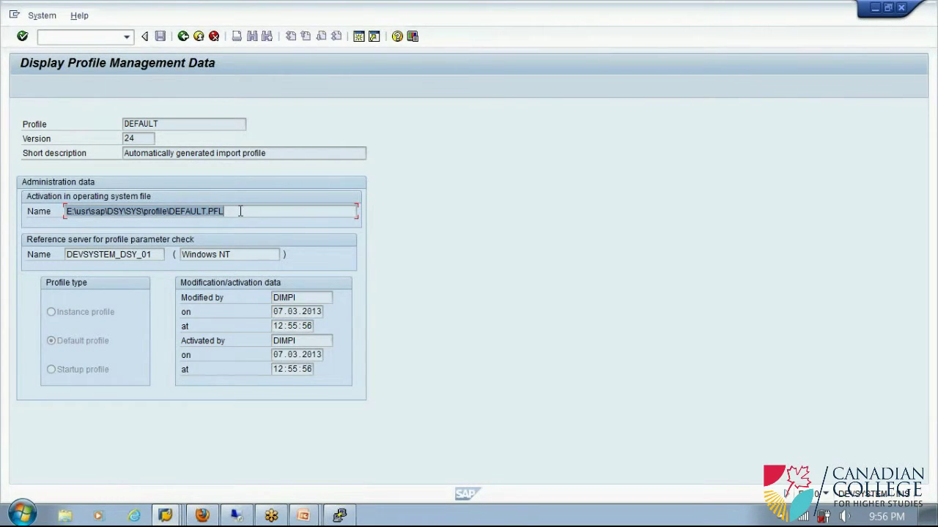
left_click(240, 211)
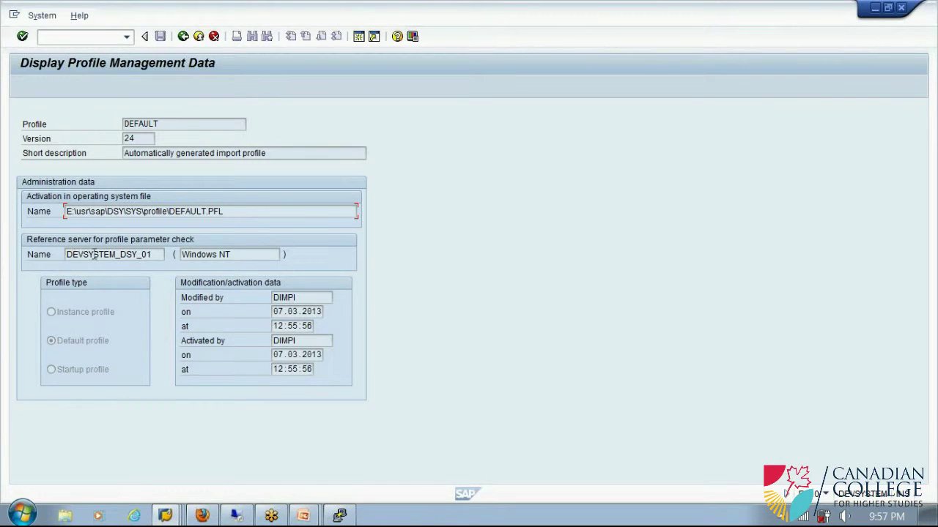
left_click(158, 254)
left_click(260, 256)
left_click(183, 36)
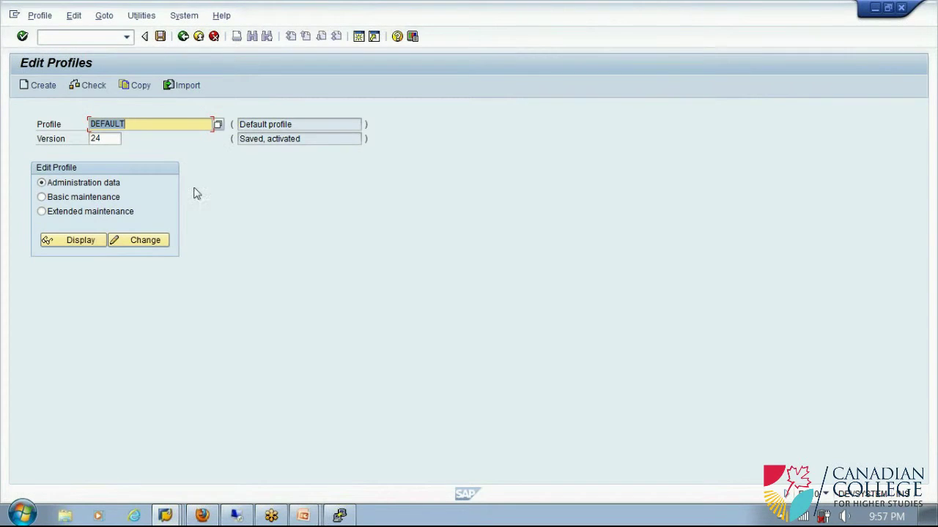
Display the DEFAULT profile in basic maintenance, examine its message server service and default client, and return to the profile selection
left_click(95, 200)
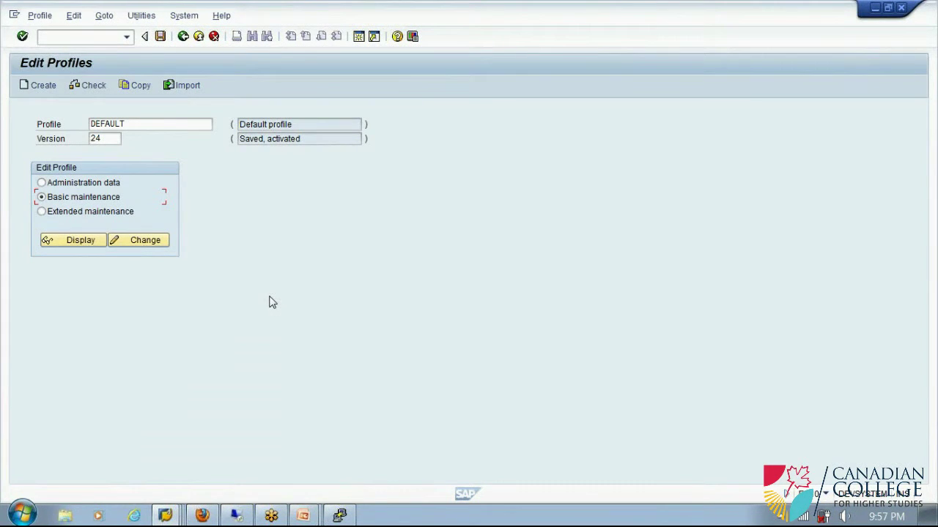
left_click(79, 241)
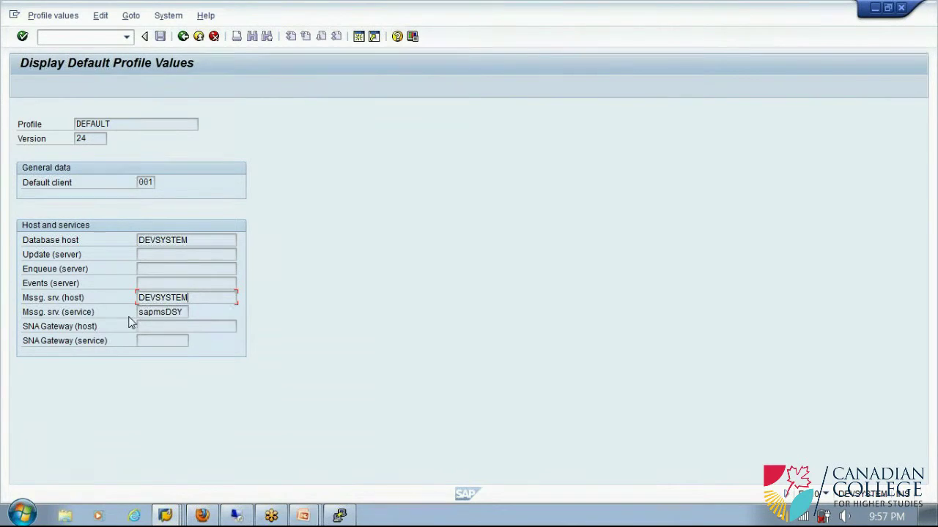
left_click(165, 313)
left_click(149, 182)
left_click(139, 124)
left_click(183, 36)
Display the DEFAULT profile's parameters in extended maintenance
left_click(95, 214)
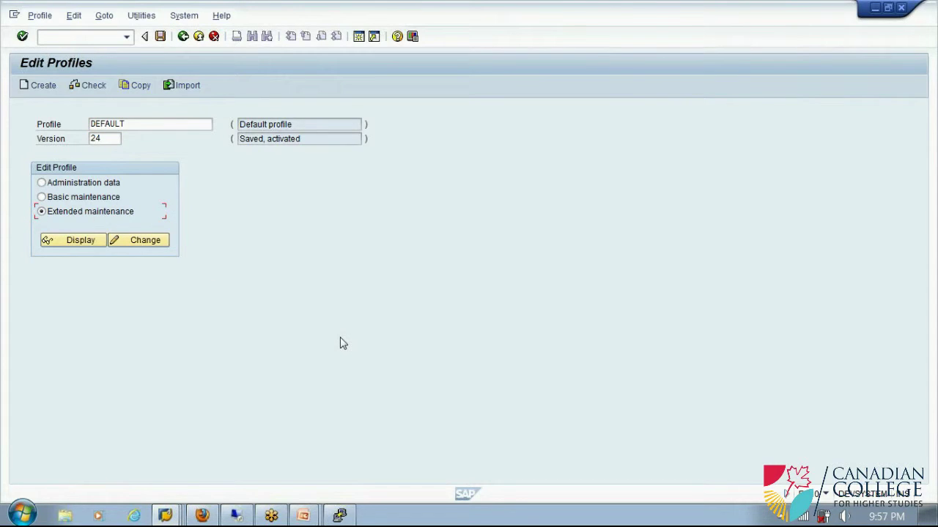
left_click(75, 242)
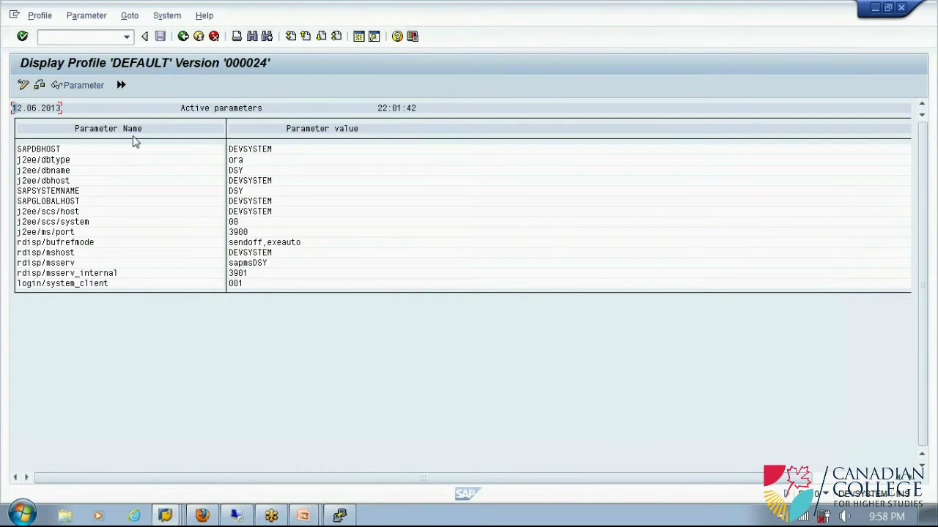
Examine the DEFAULT profile's database type, database host, system name and login client parameters, and return to the profile selection
left_click(255, 163)
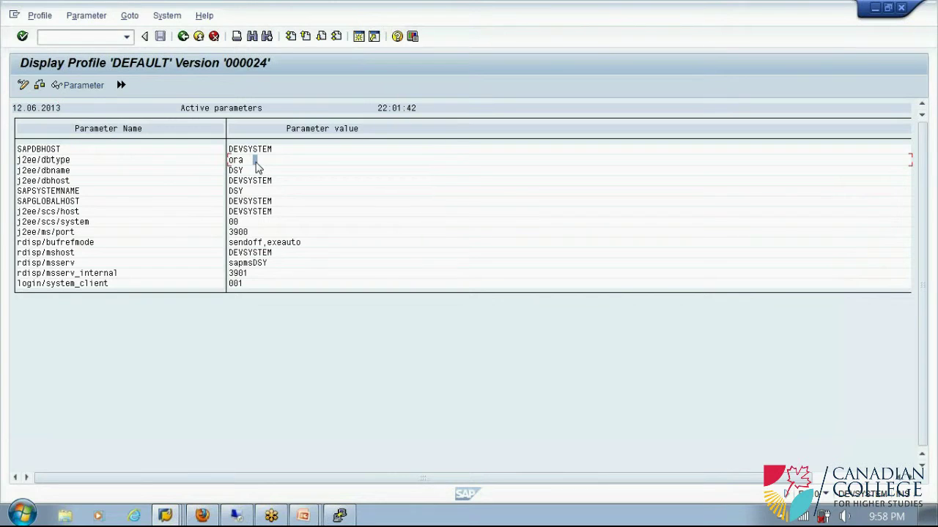
left_click(48, 192)
left_click(234, 192)
left_click(65, 181)
left_click(259, 182)
left_click(39, 150)
left_click(249, 152)
left_click(47, 150)
left_click(262, 152)
left_click(49, 191)
left_click(233, 192)
left_click(244, 285)
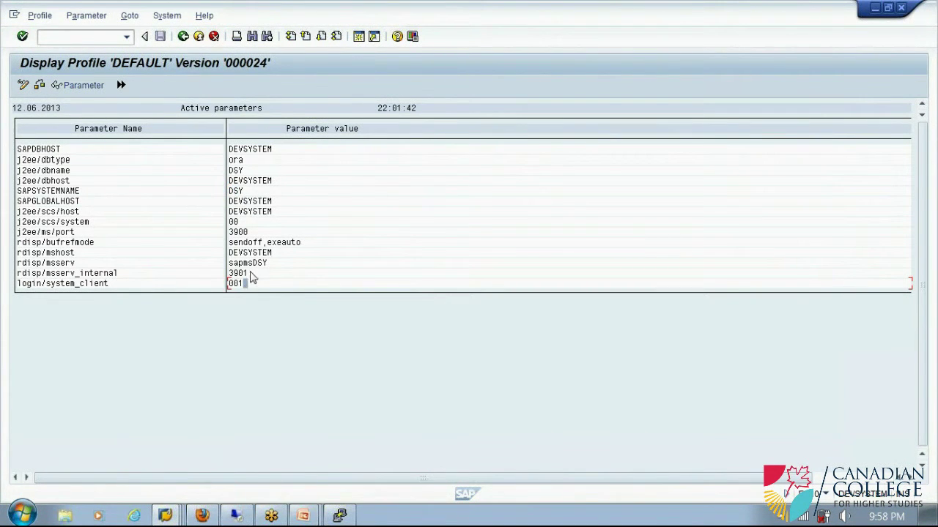
left_click(184, 36)
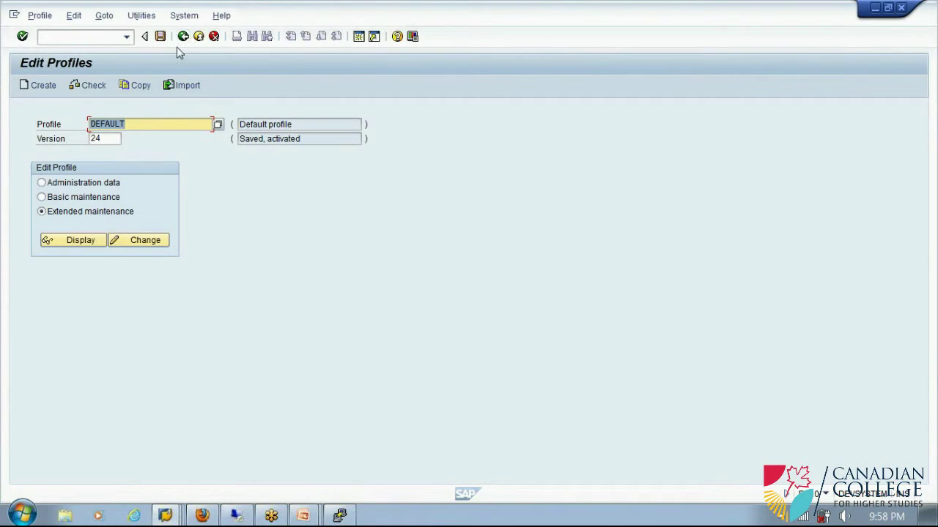
Choose the start profile START_DVEBMGS01_DEVSYSTEM from the profile value list
left_click(218, 126)
left_click(218, 126)
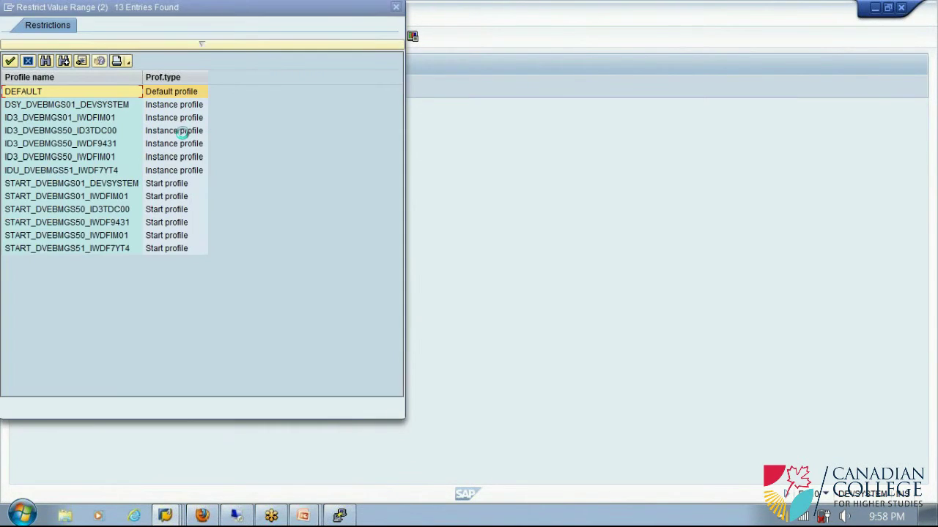
left_click(57, 185)
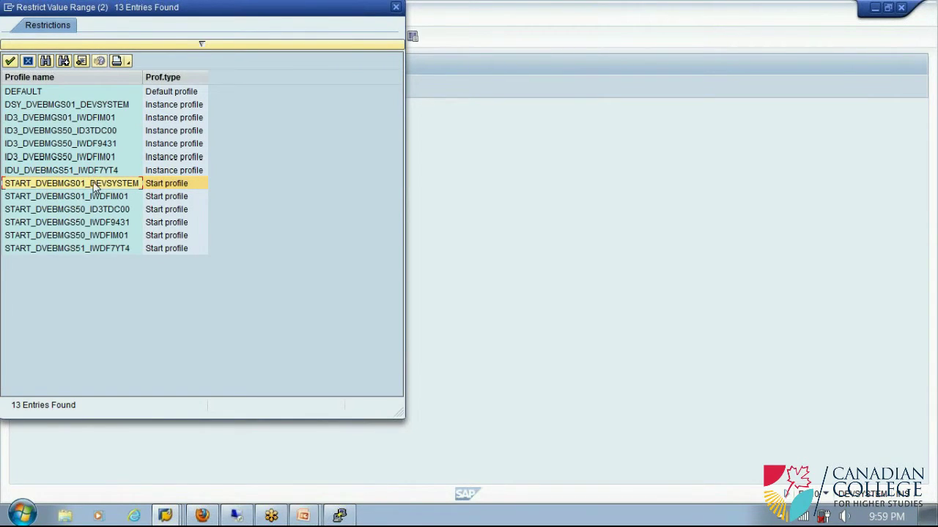
double_click(53, 188)
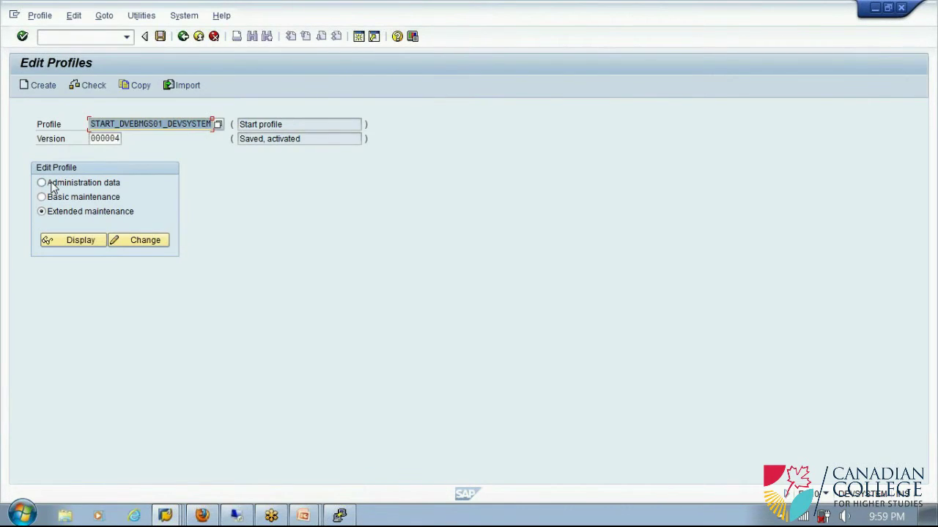
Display the start profile's administration data, examine its version and activation details, and return to the profile selection
left_click(58, 183)
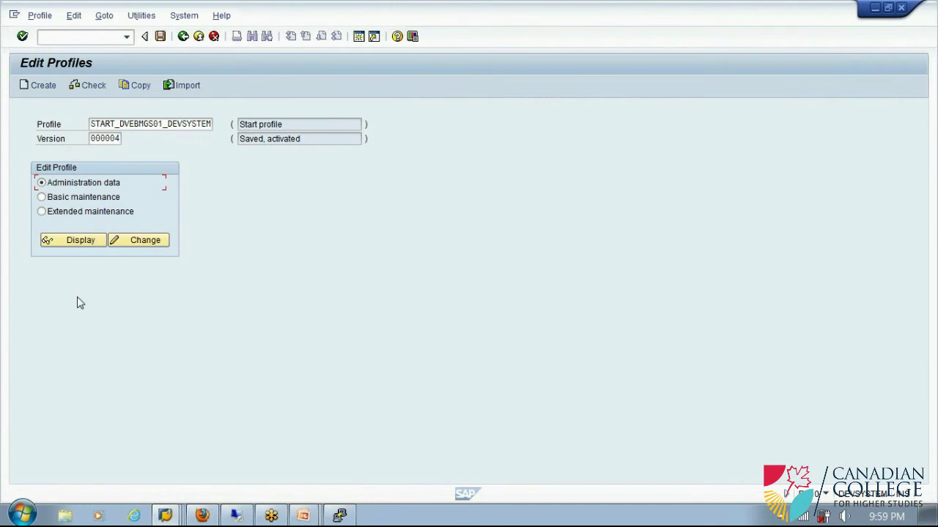
left_click(80, 244)
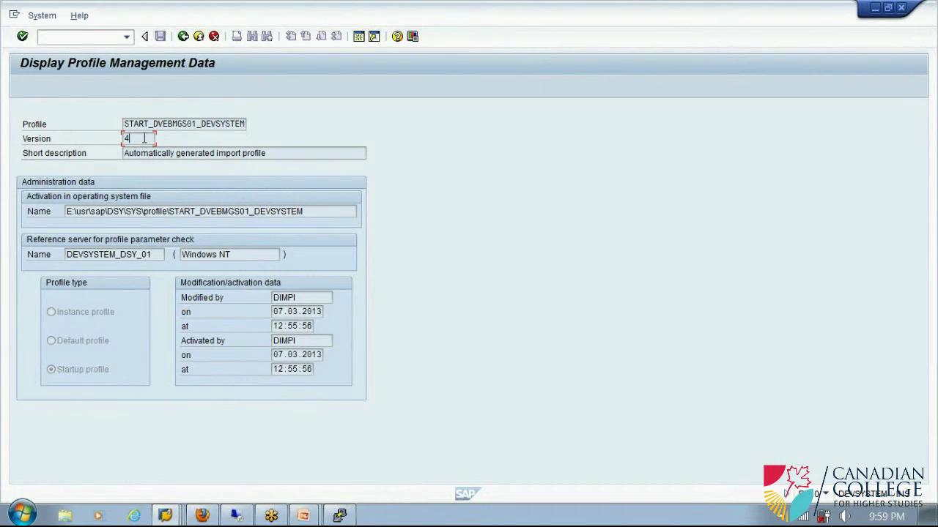
left_click(183, 37)
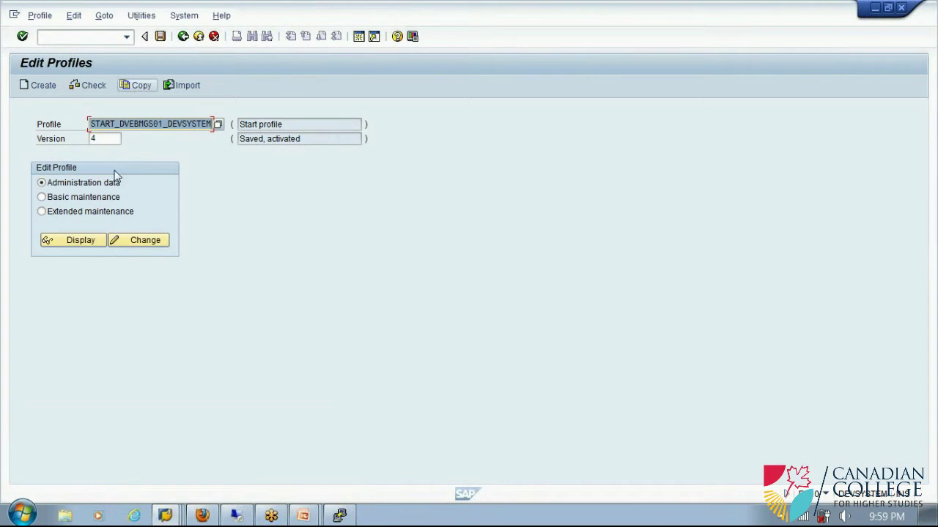
Display the start profile in basic maintenance, examine its general data and programs to be started, and return to the profile selection
left_click(104, 197)
left_click(73, 242)
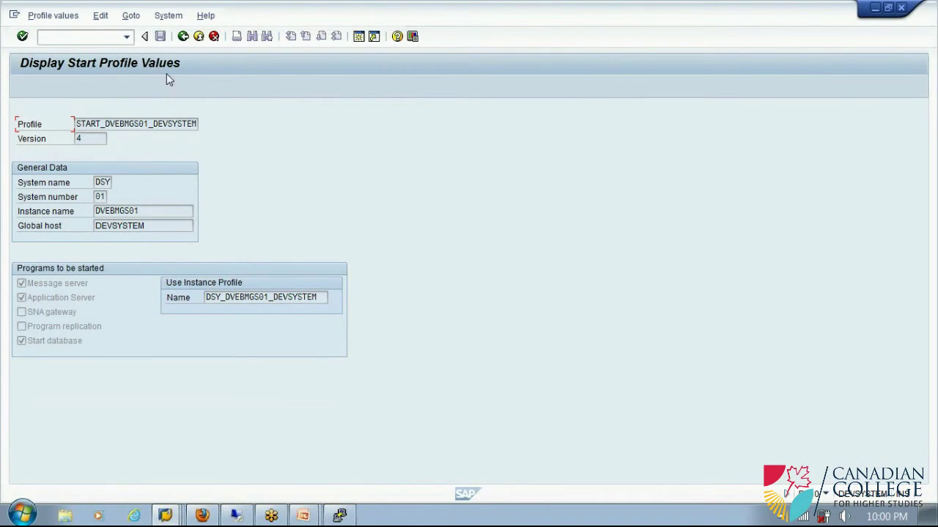
left_click(183, 36)
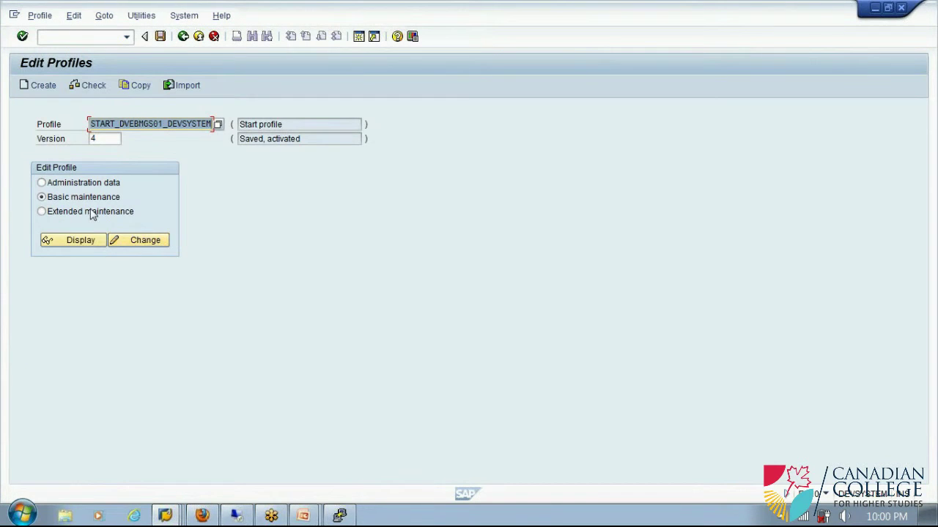
Display the start profile's parameters in extended maintenance, examine them, and return to the profile selection
left_click(92, 211)
left_click(80, 242)
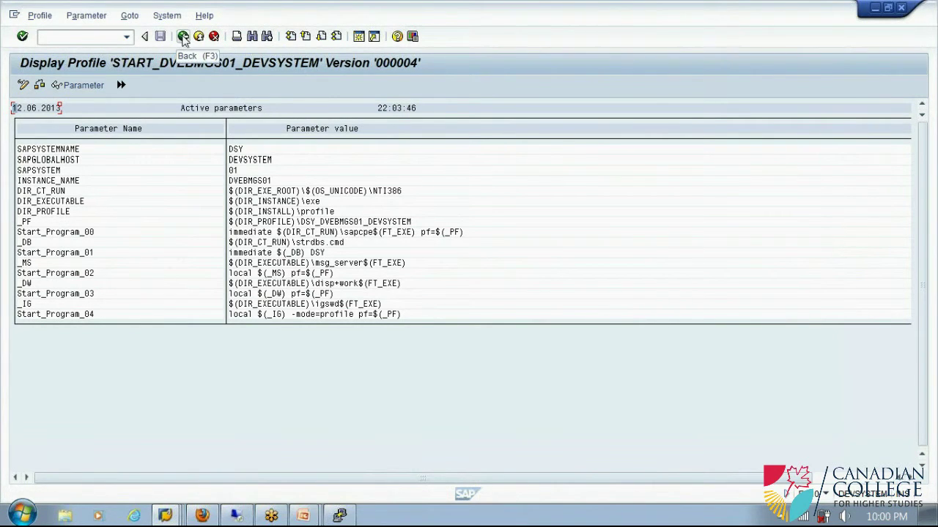
left_click(184, 37)
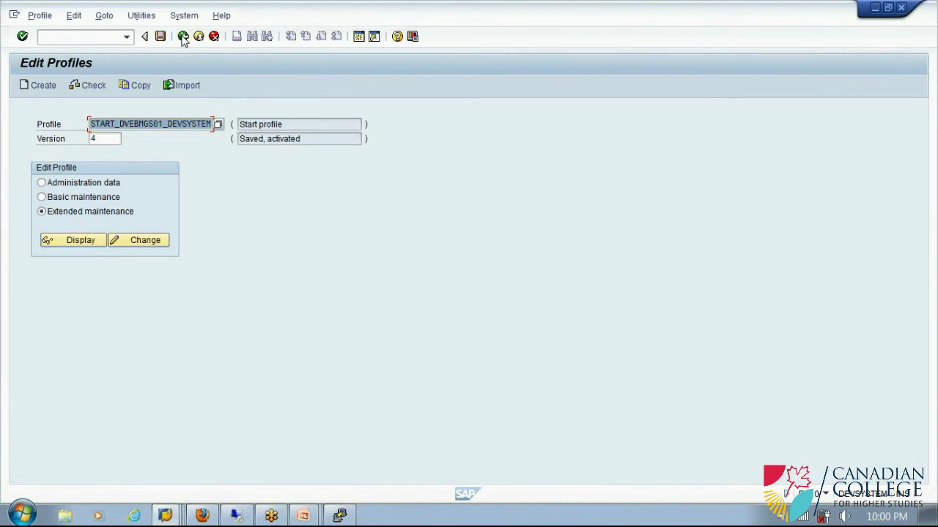
Choose the instance profile DSY_DVEBMGS01_DEVSYSTEM from the profile value list
left_click(218, 124)
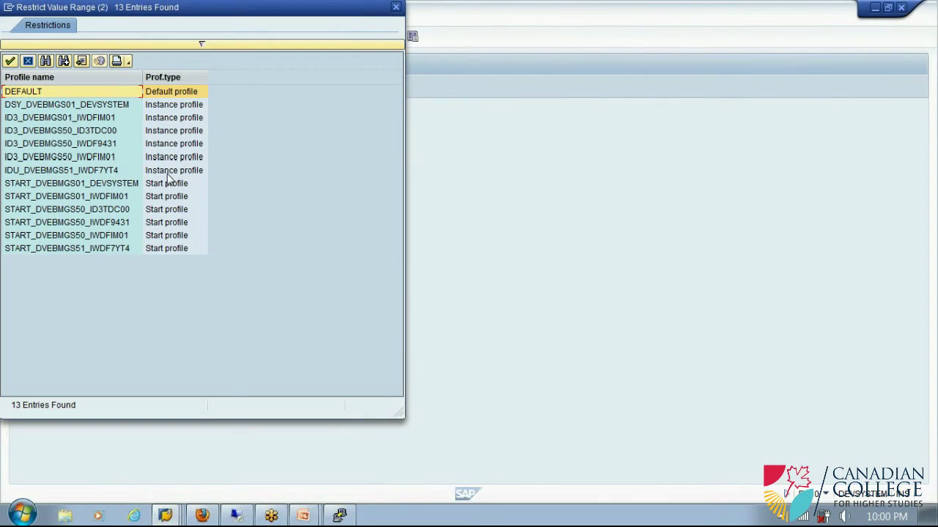
left_click(29, 106)
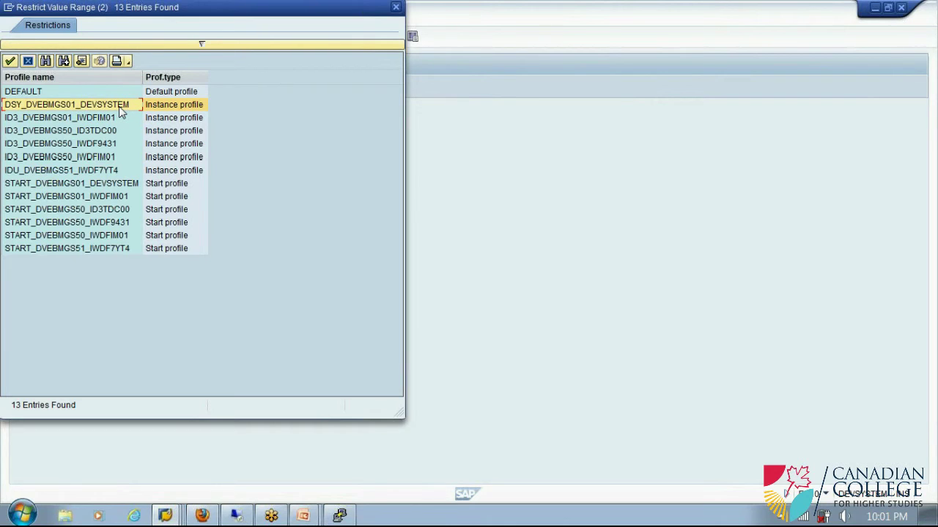
left_click(9, 61)
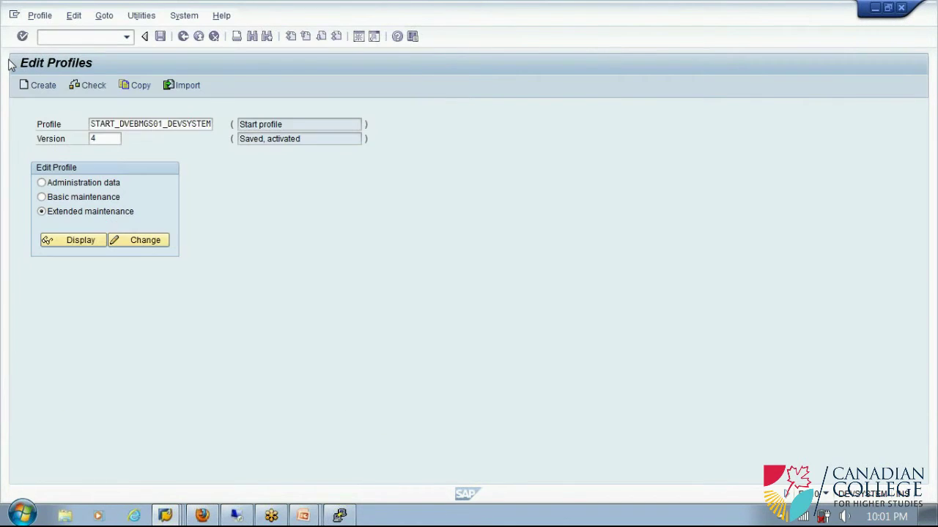
Display the instance profile's administration data, examine its modification date and version, and return to the profile selection
left_click(78, 183)
left_click(82, 242)
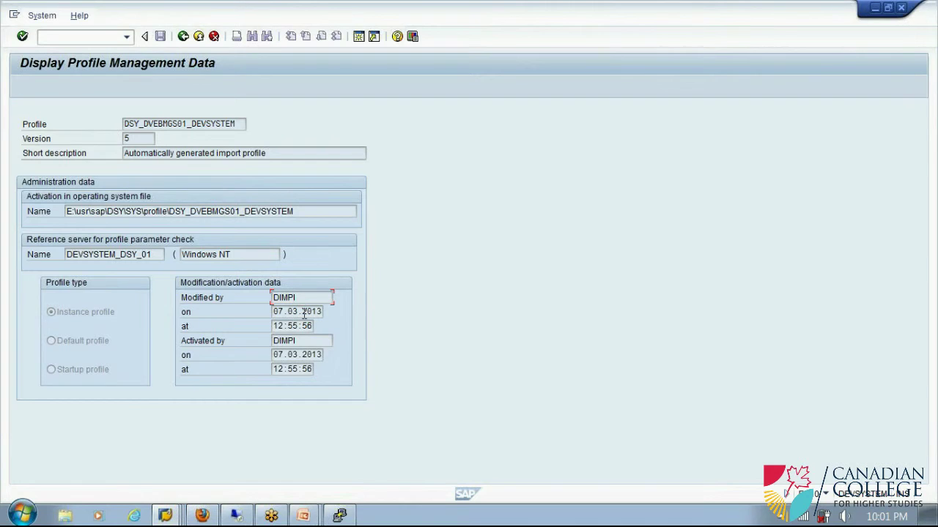
left_click(304, 313)
left_click(143, 138)
left_click(183, 37)
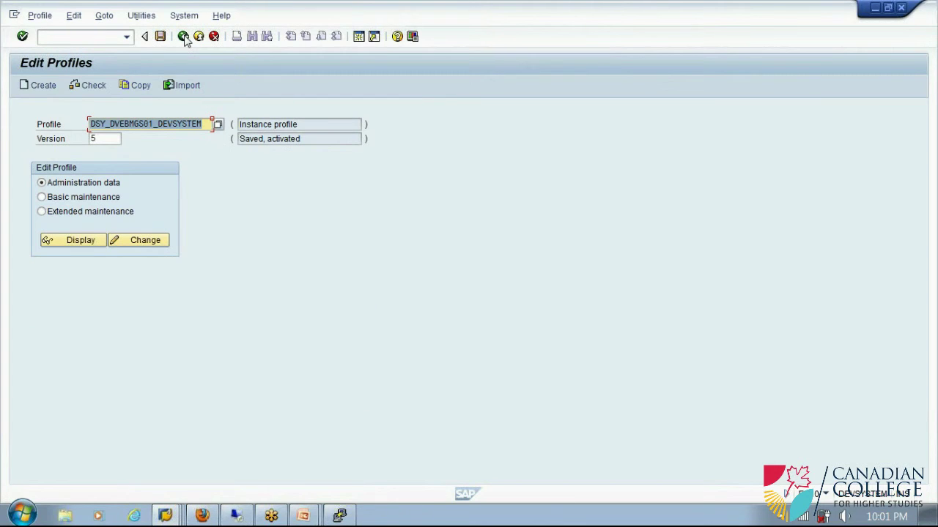
Display the instance profile in basic maintenance, examine its buffer sizes and work process numbers, and return to the profile selection
left_click(112, 197)
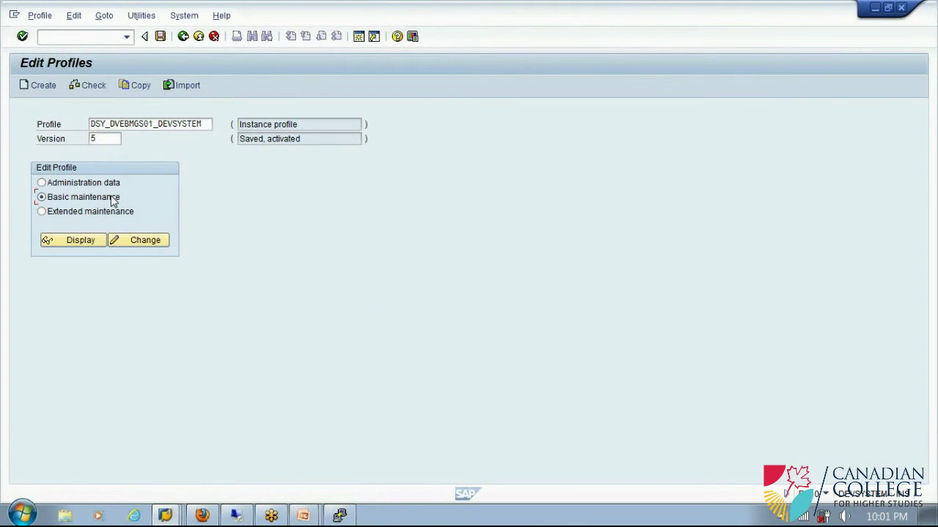
left_click(79, 241)
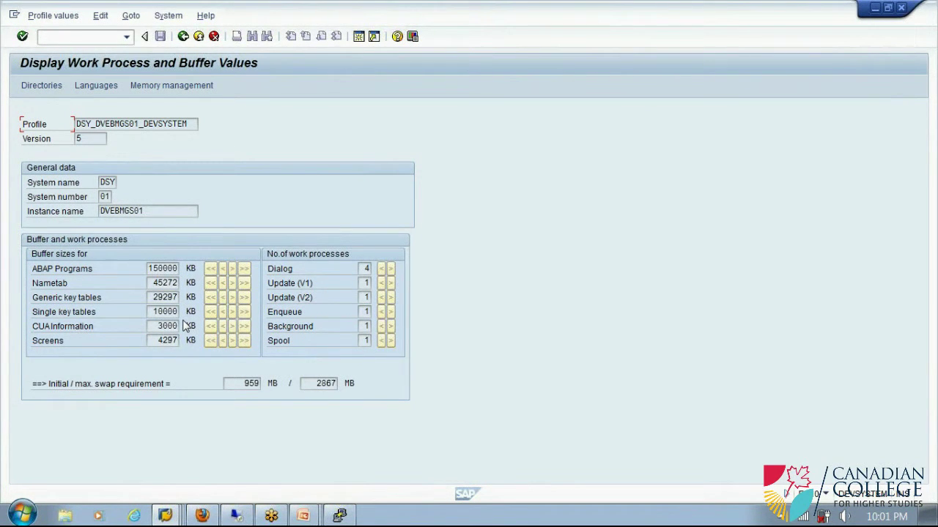
left_click(184, 36)
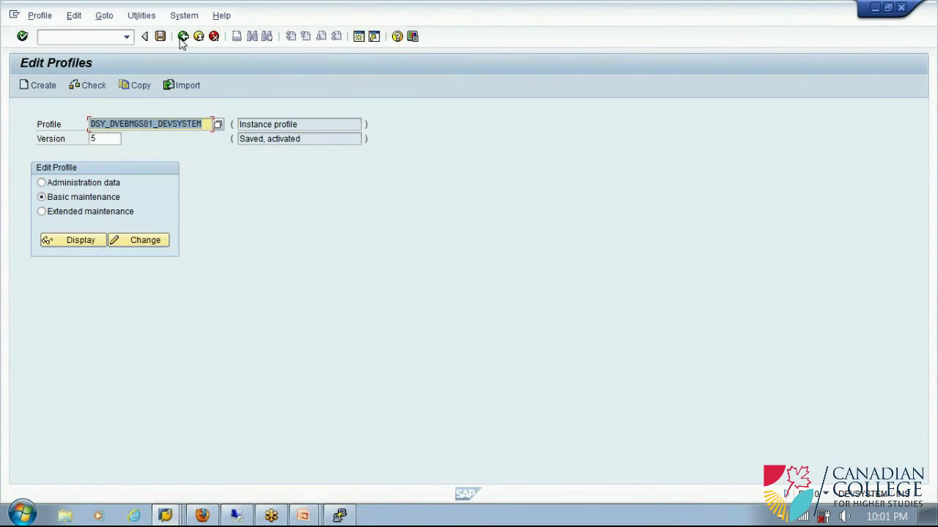
Display the instance profile in extended maintenance and examine the rdisp/wp_no_dia and rdisp/wp_no_btc parameters
left_click(76, 211)
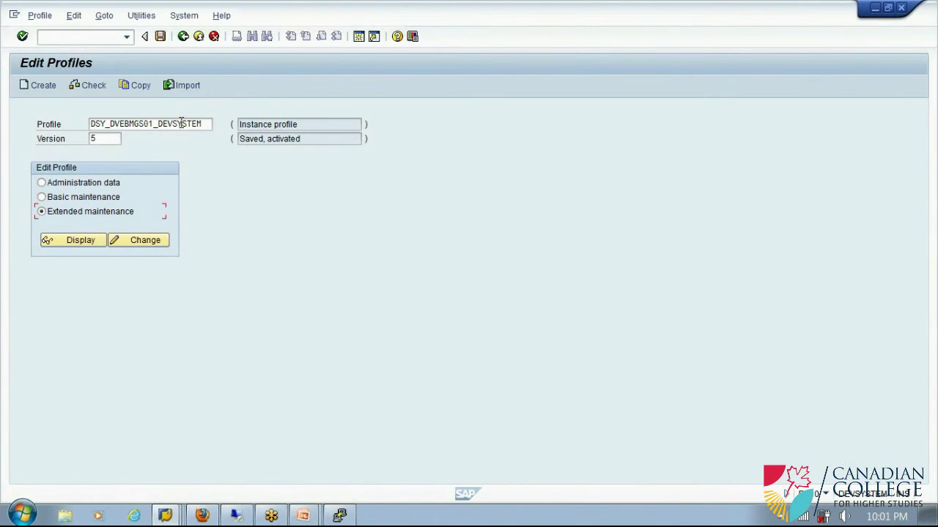
left_click(80, 242)
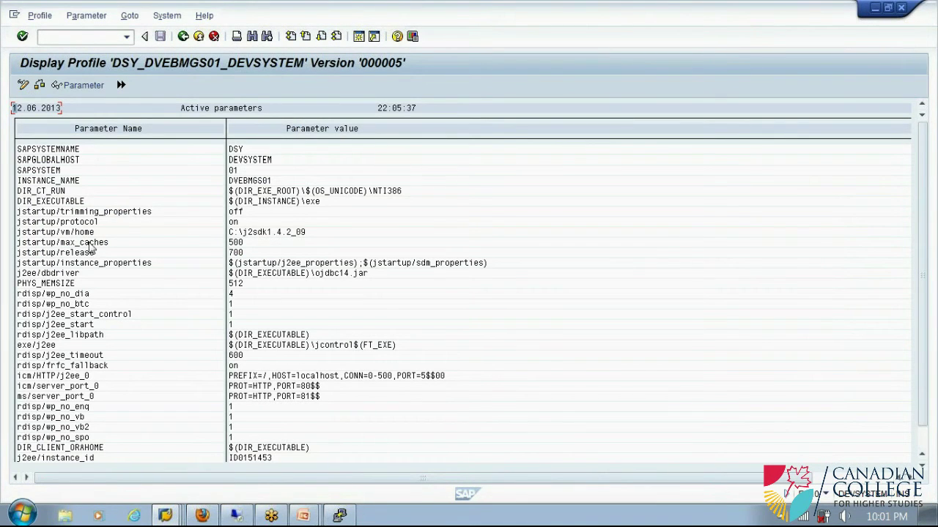
left_click(61, 296)
left_click(233, 295)
left_click(83, 304)
left_click(241, 305)
Open a new session and run transaction SM50 to display the work process overview
left_click(359, 37)
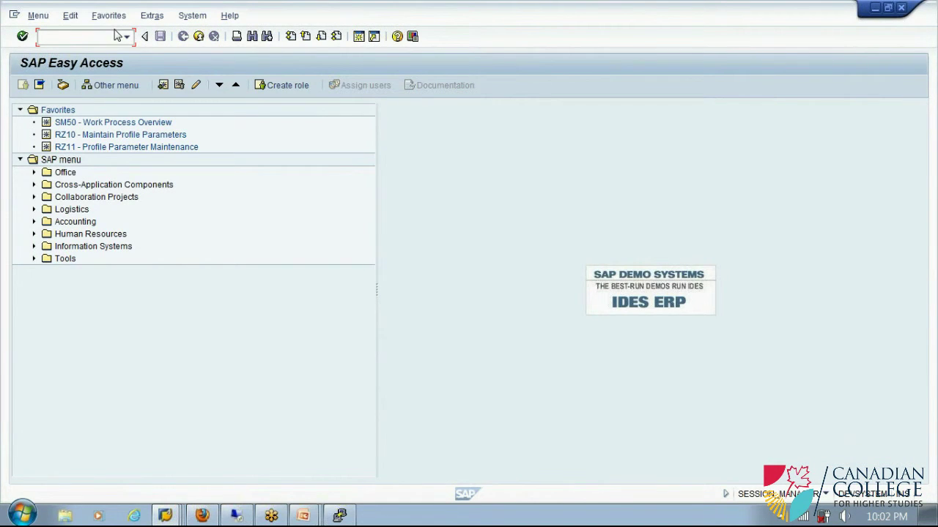
left_click(117, 35)
type("sm50")
key("Return")
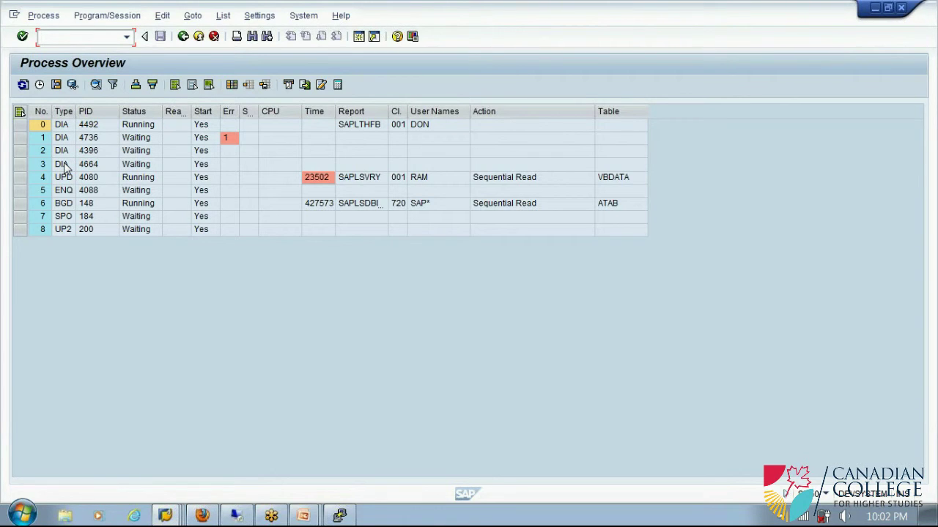
Minimise the process overview and examine the rdisp/wp_no_vb and rdisp/wp_no_vb2 parameters in the instance profile
left_click(873, 8)
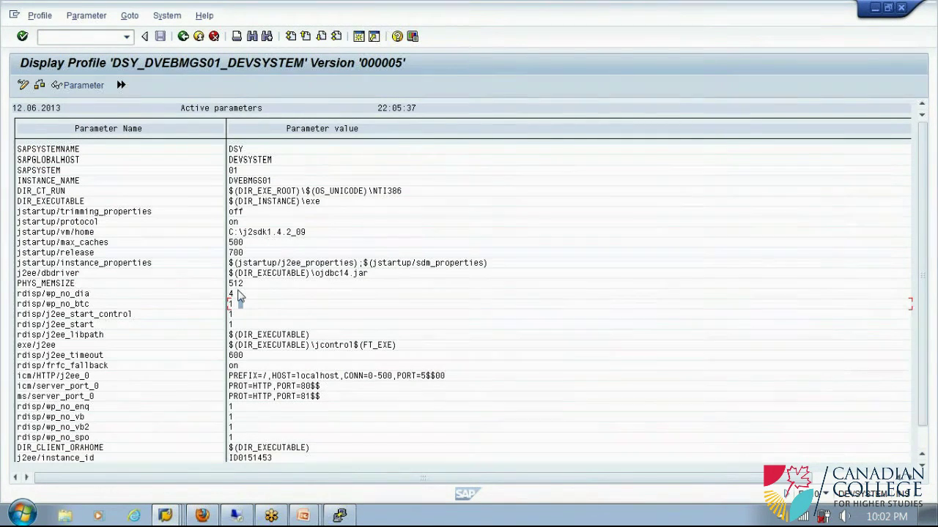
left_click(88, 420)
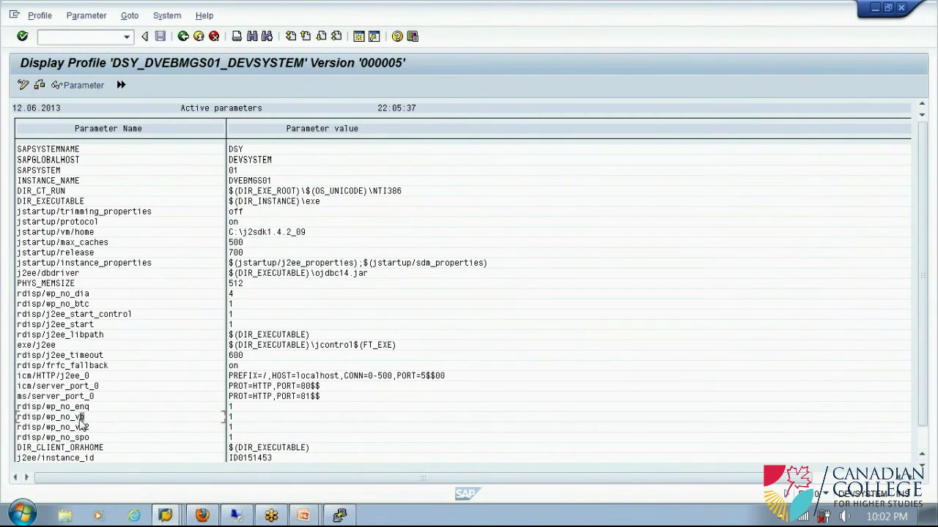
left_click(233, 418)
left_click(93, 428)
left_click(233, 428)
Switch to the process overview session and refresh its list of work processes
left_click(169, 515)
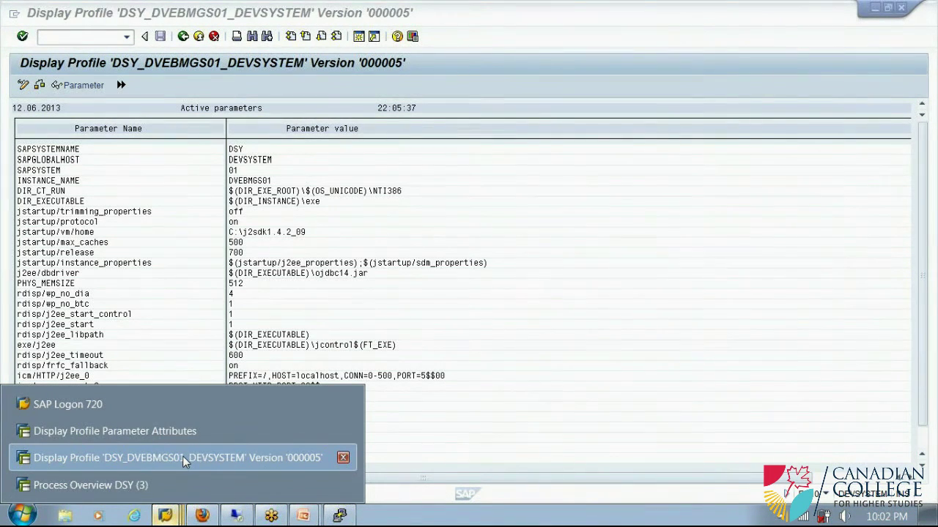
left_click(182, 455)
left_click(165, 515)
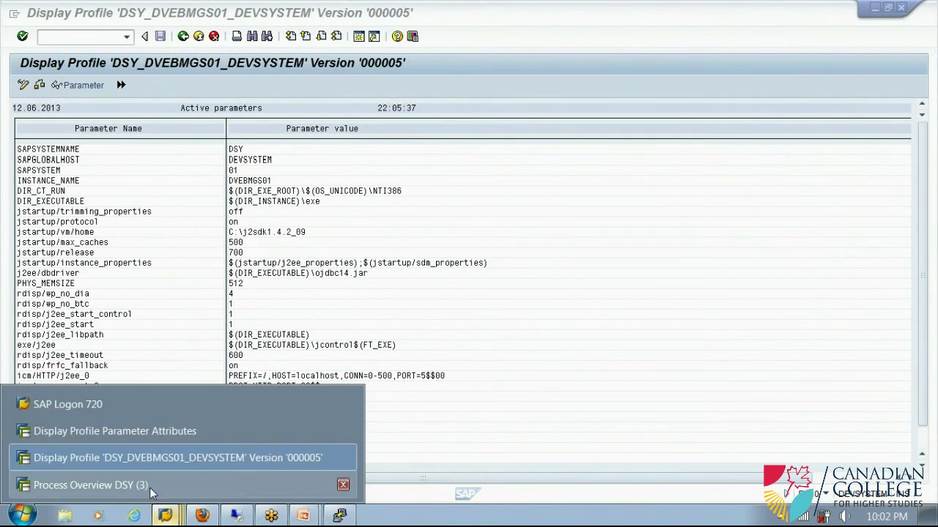
left_click(152, 487)
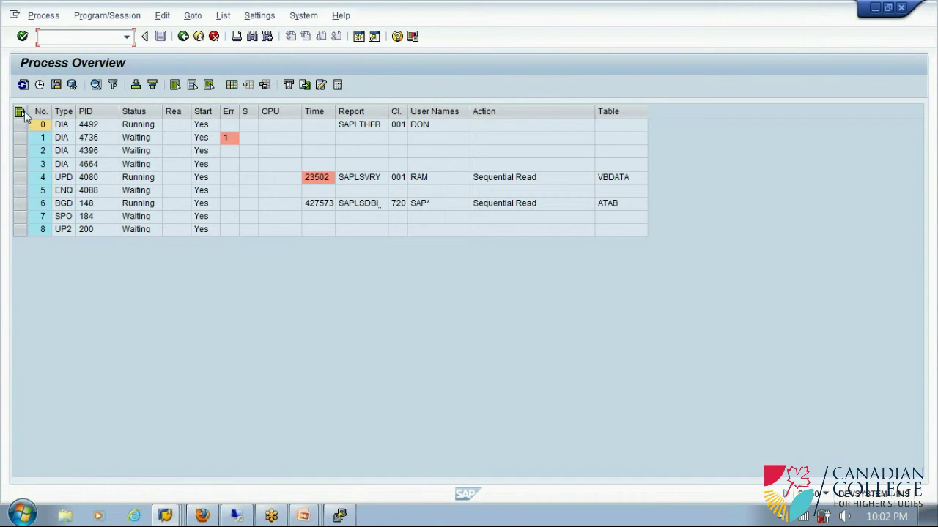
left_click(23, 85)
Minimise the process overview and examine the rdisp/wp_no_vb2 parameter in the instance profile again
left_click(877, 10)
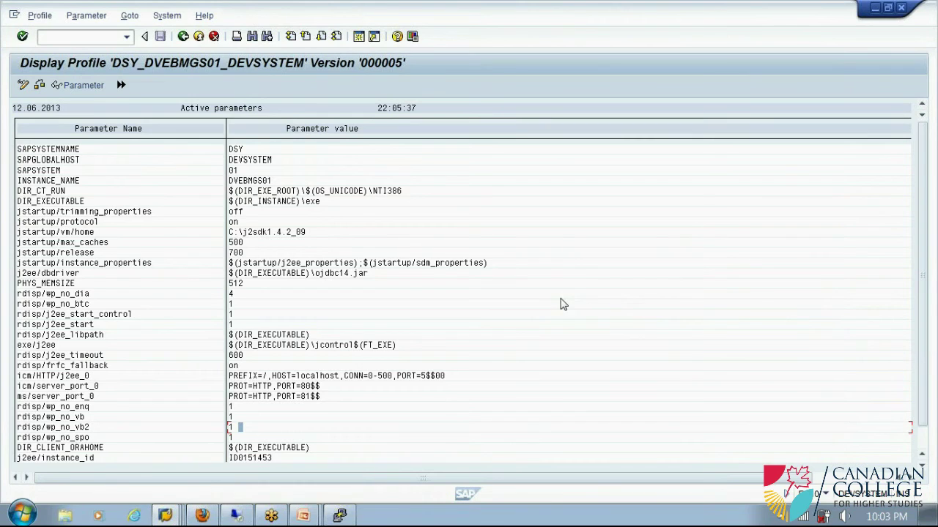
left_click(77, 429)
left_click(233, 428)
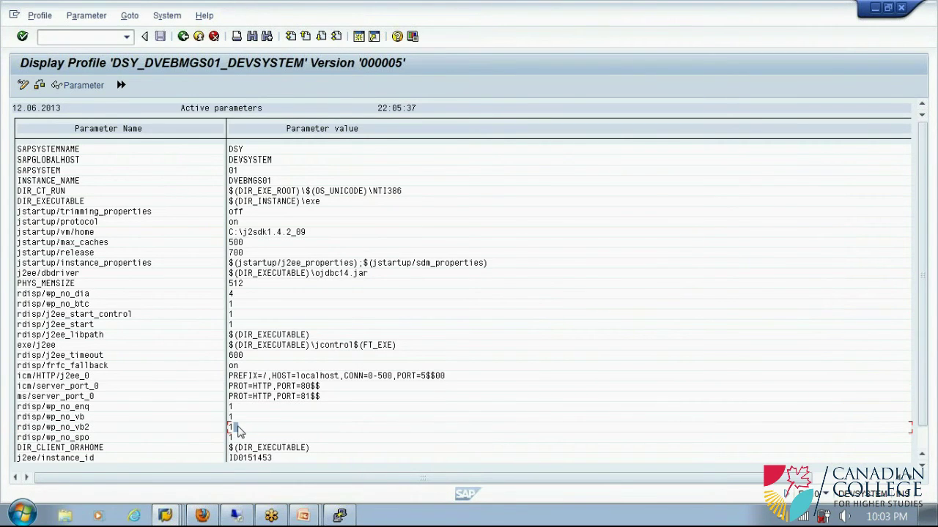